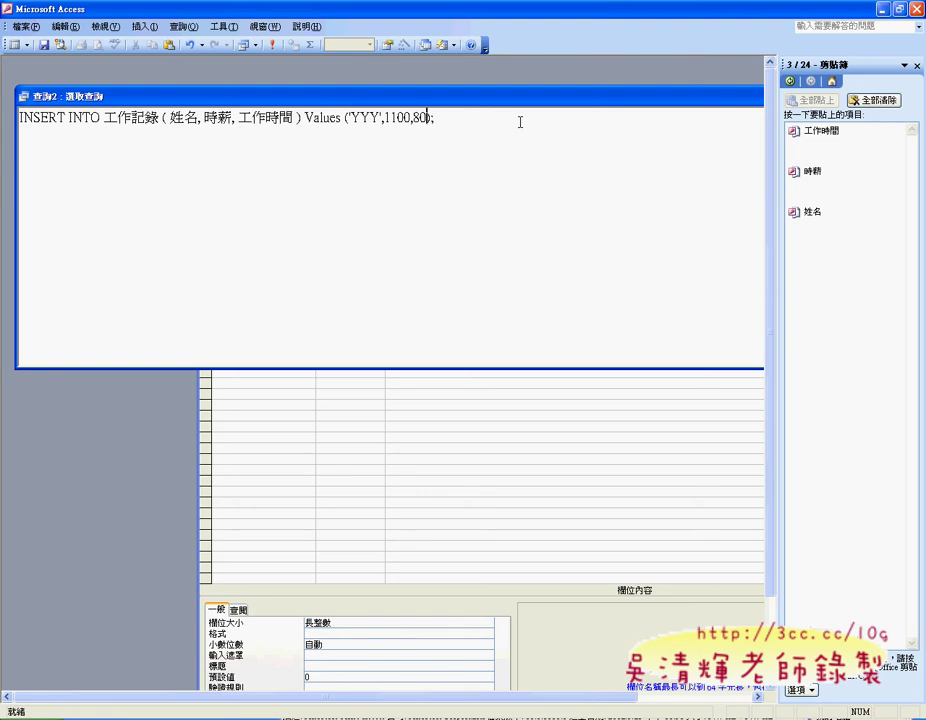
# Close the parenthesis after 80 and run the query; dismiss the table-locked warning and go to the 工作記錄 design
pyautogui.write(')')
pyautogui.click(275, 45)
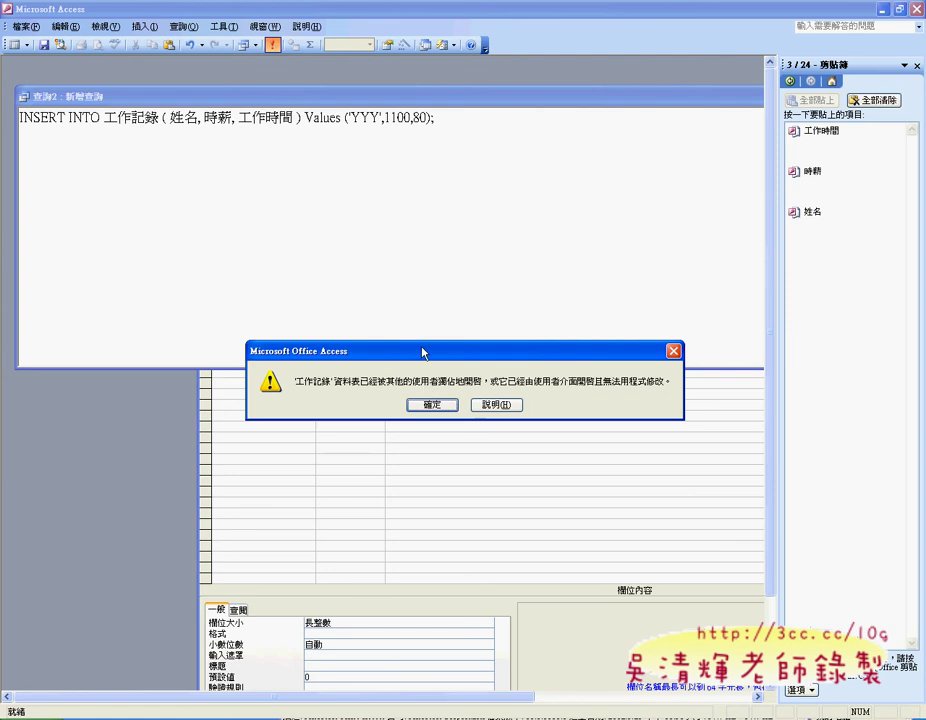
pyautogui.moveTo(422, 351); pyautogui.dragTo(350, 197)
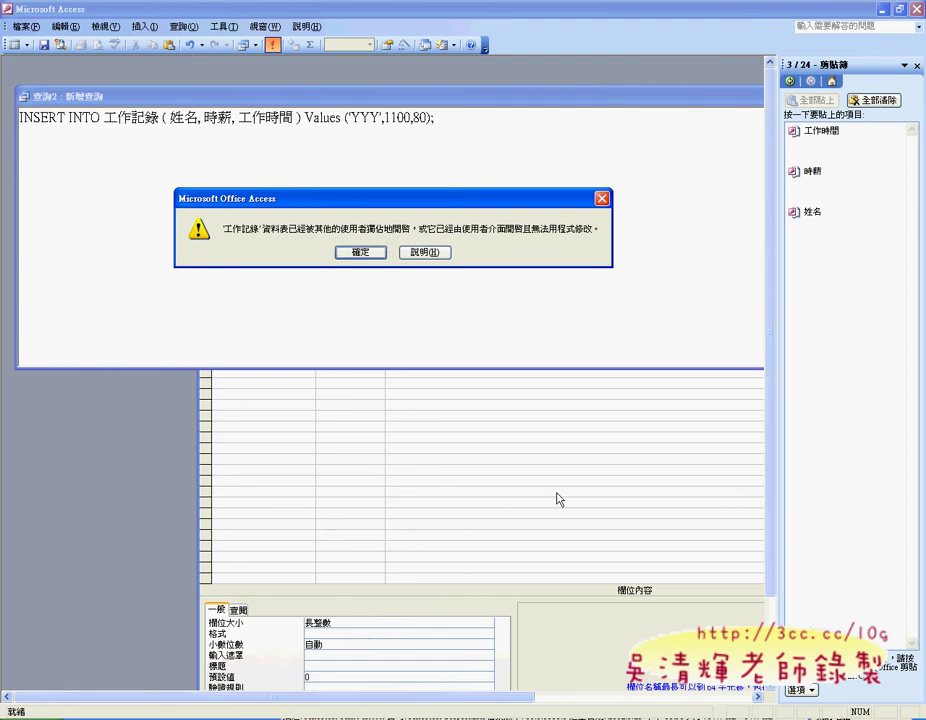
pyautogui.click(360, 252)
pyautogui.click(424, 459)
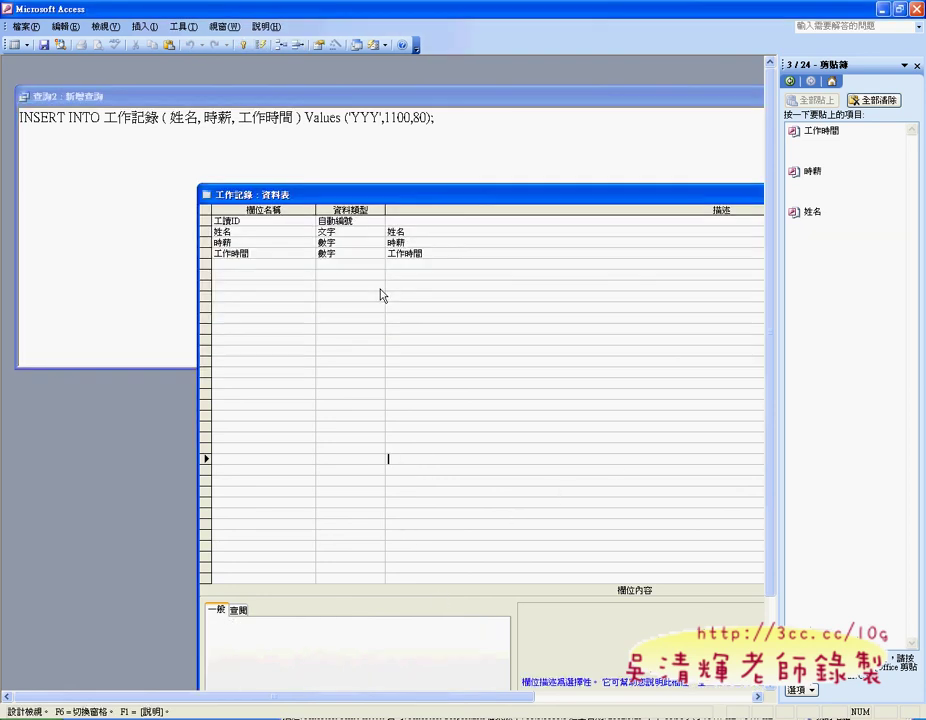
# Close the 工作記錄 table design and rerun the query until the 1-row append confirmation appears
pyautogui.doubleClick(207, 195)
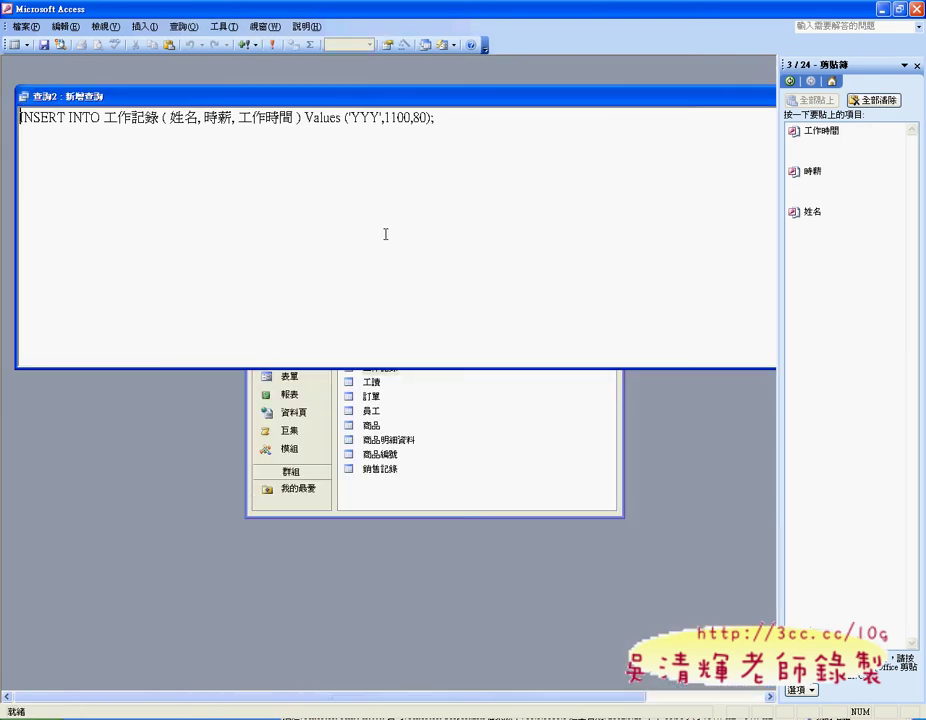
pyautogui.click(272, 44)
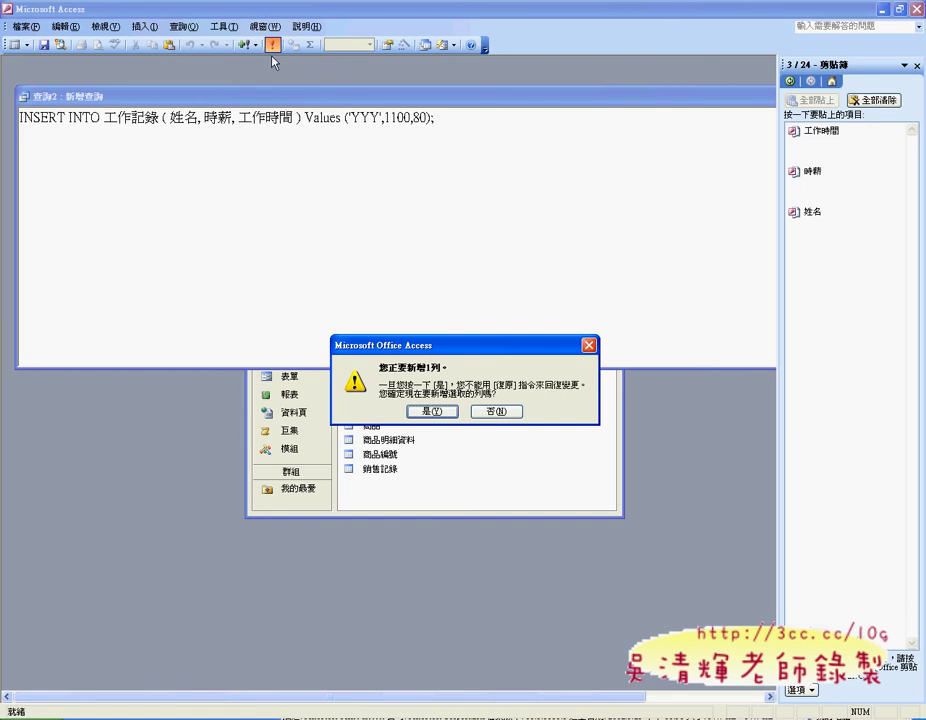
pyautogui.moveTo(415, 350); pyautogui.dragTo(339, 188)
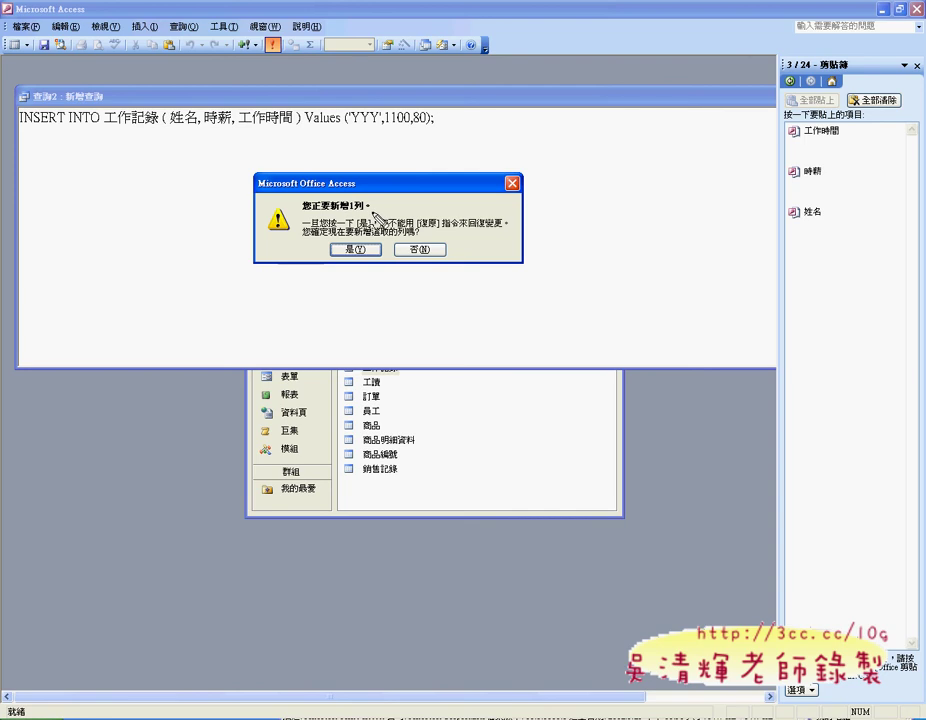
pyautogui.moveTo(359, 211); pyautogui.dragTo(380, 201)
# Decline the append and misspell the keyword Values as Value
pyautogui.click(428, 252)
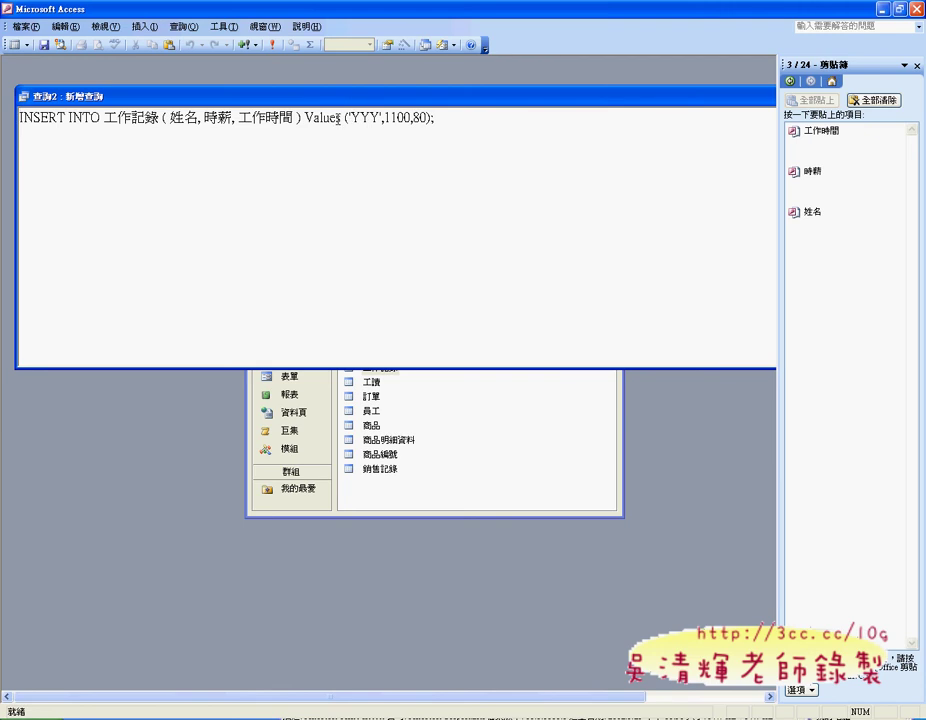
pyautogui.moveTo(336, 117); pyautogui.dragTo(343, 117)
pyautogui.press('Delete')
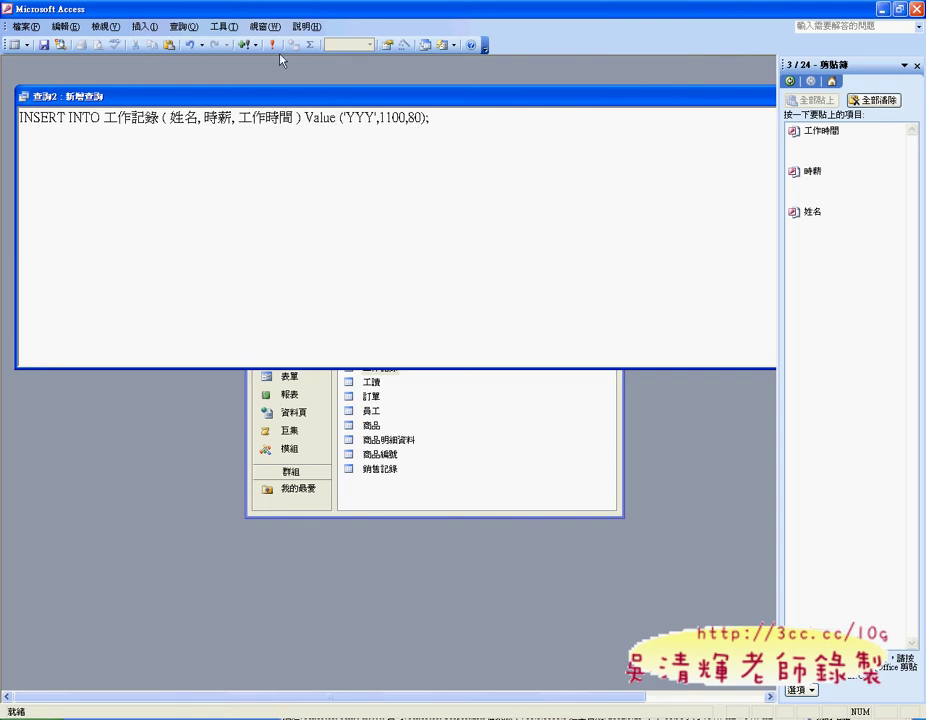
# Run the query and dismiss the resulting INSERT INTO syntax error
pyautogui.click(272, 44)
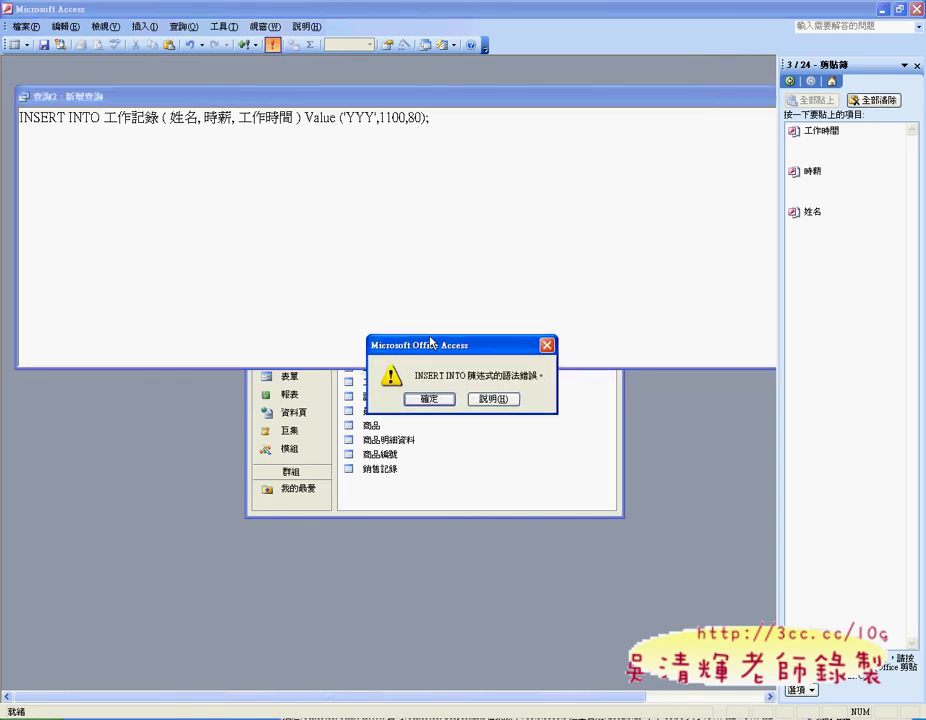
pyautogui.moveTo(430, 342); pyautogui.dragTo(364, 196)
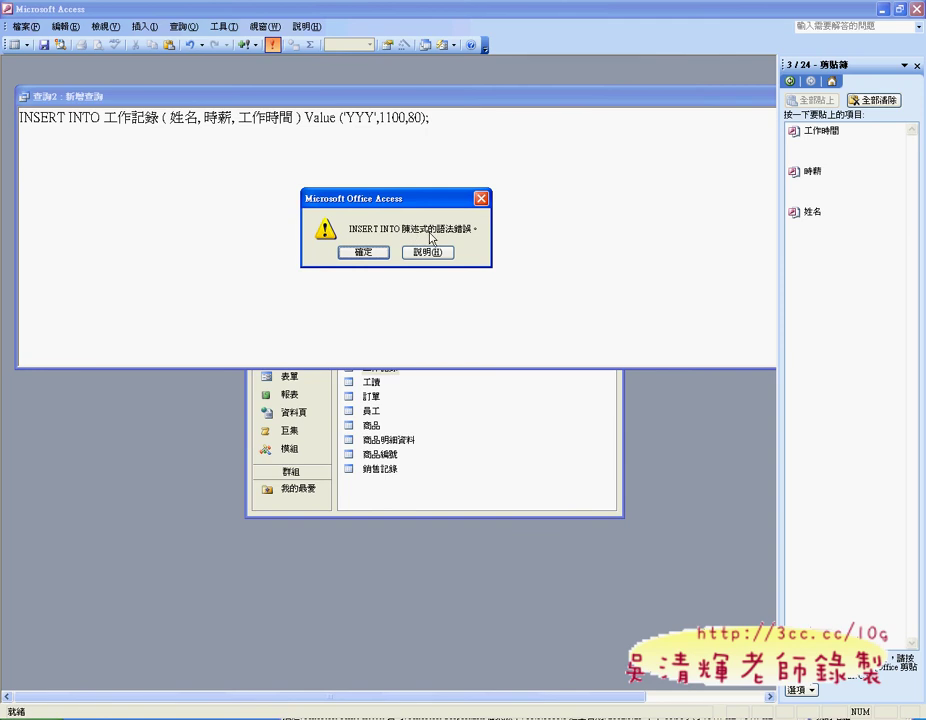
pyautogui.click(364, 252)
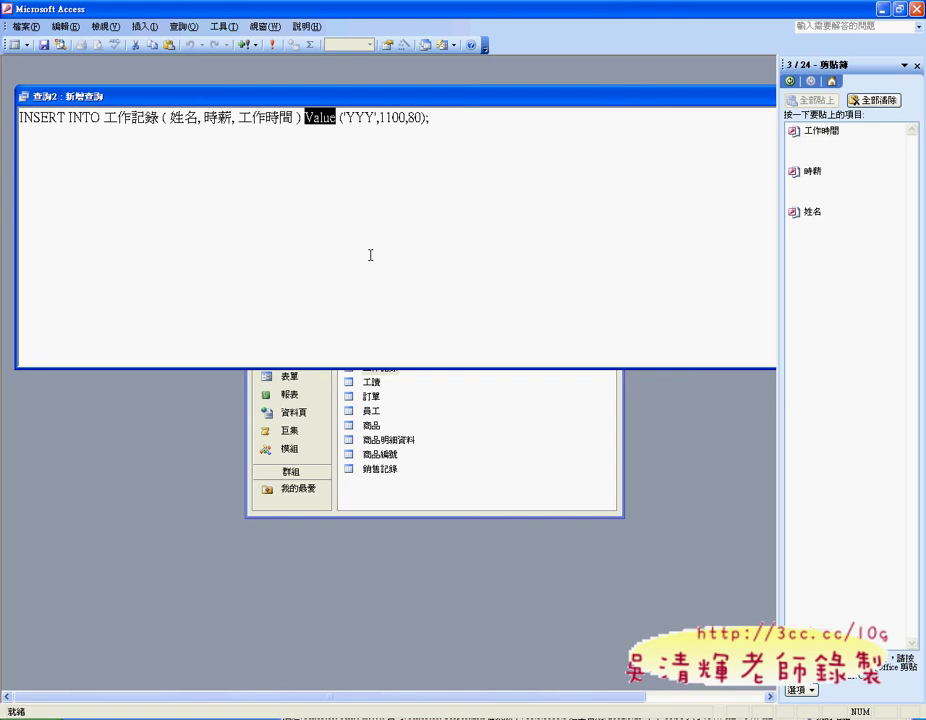
# Restore the keyword Values and shorten the field name 工作時間 to 工作時
pyautogui.click(339, 117)
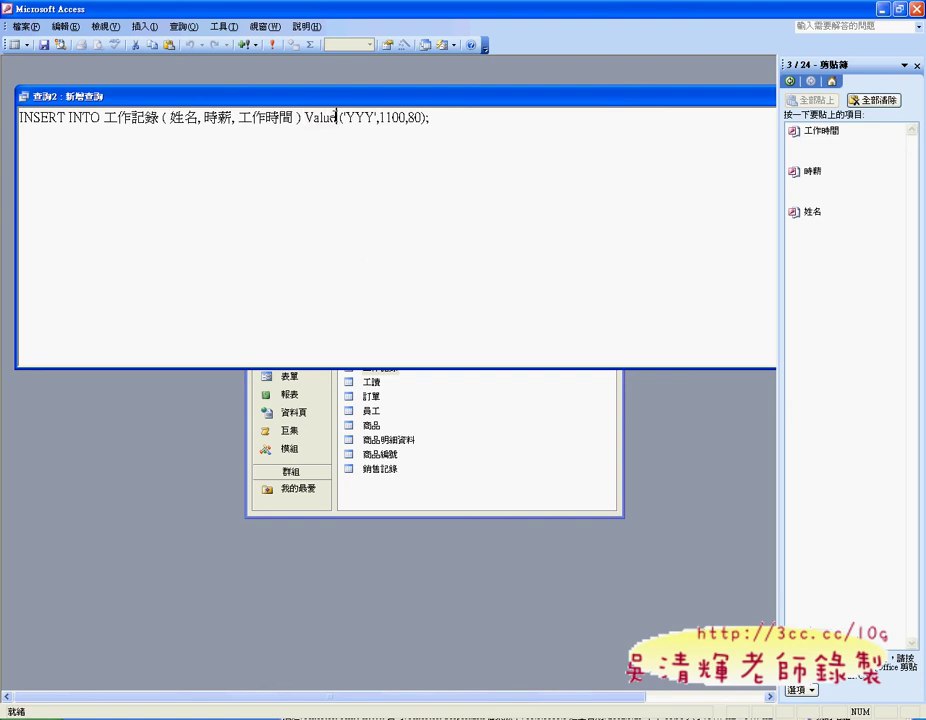
pyautogui.write('s')
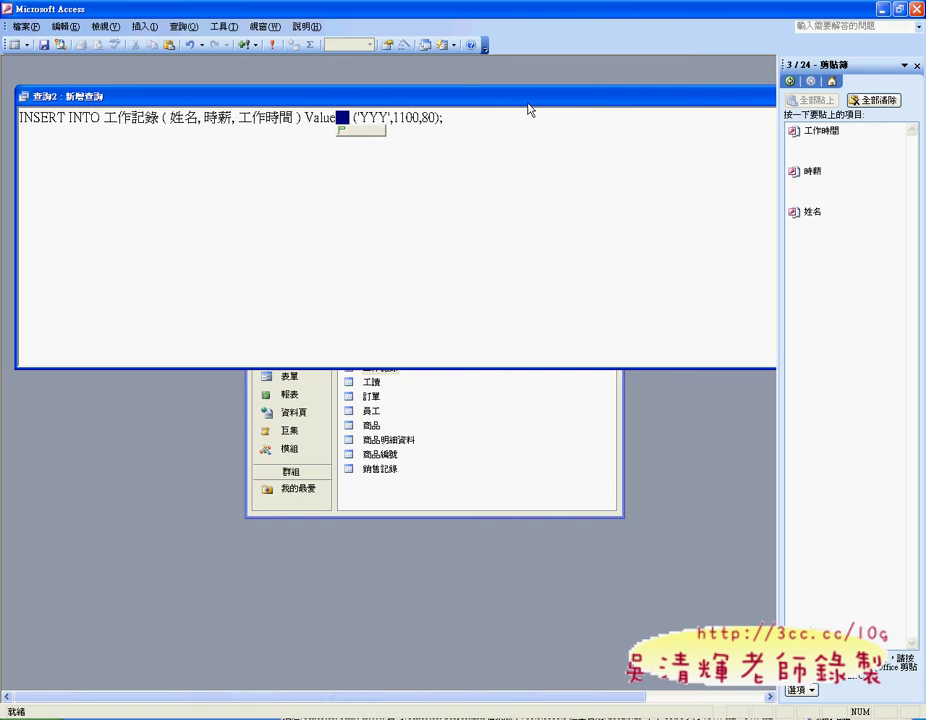
pyautogui.press('Return')
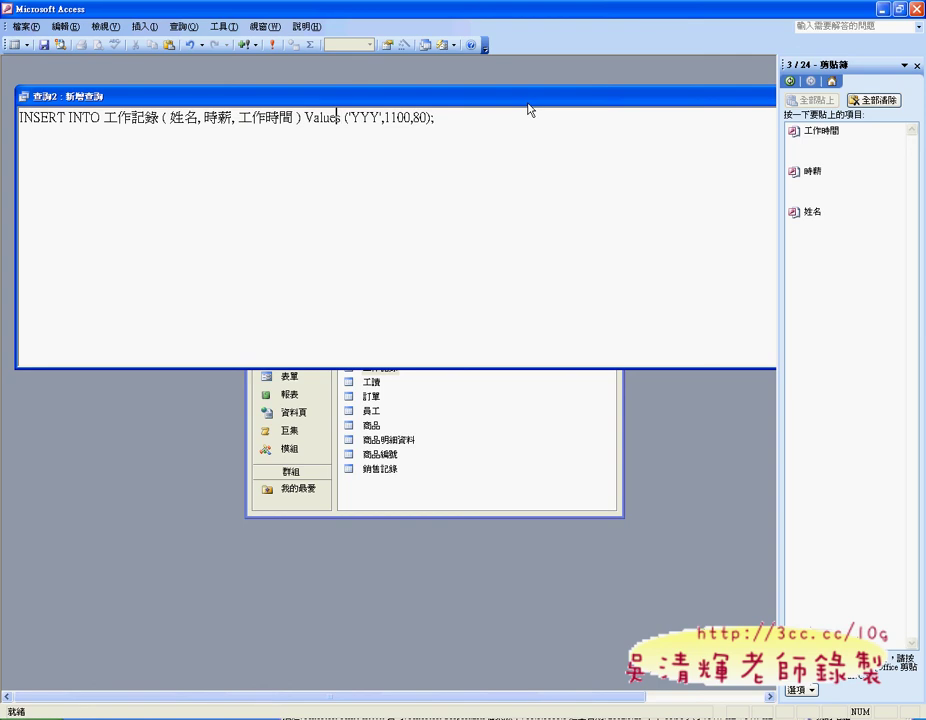
pyautogui.press('Left')
pyautogui.press('Left')
pyautogui.press('Left')
pyautogui.press('Left')
pyautogui.press('BackSpace')
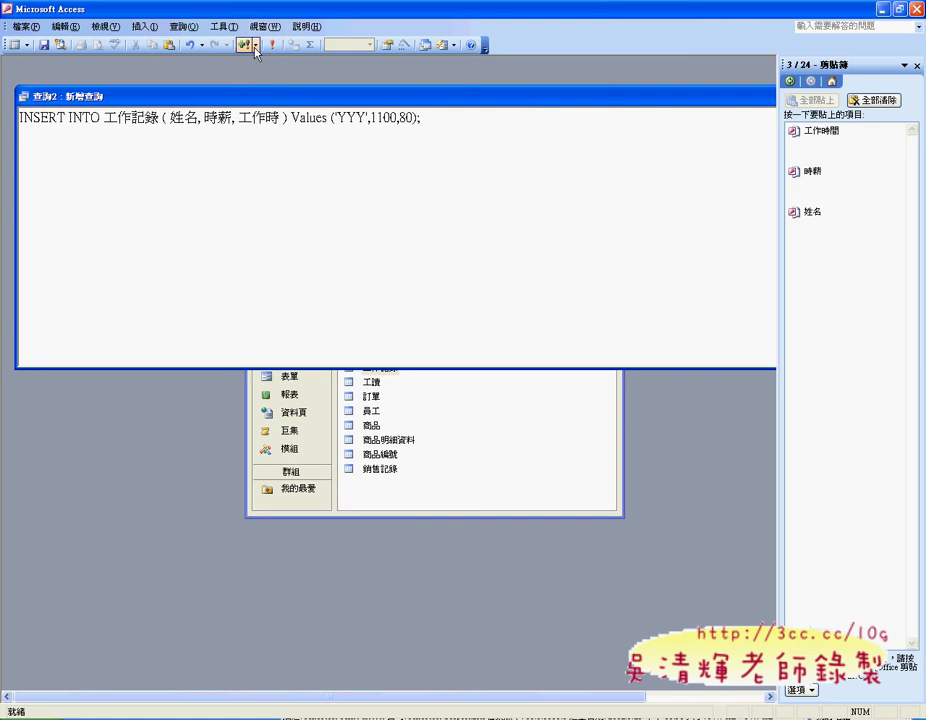
# Run the query twice, dismissing the unknown field name error each time
pyautogui.click(272, 45)
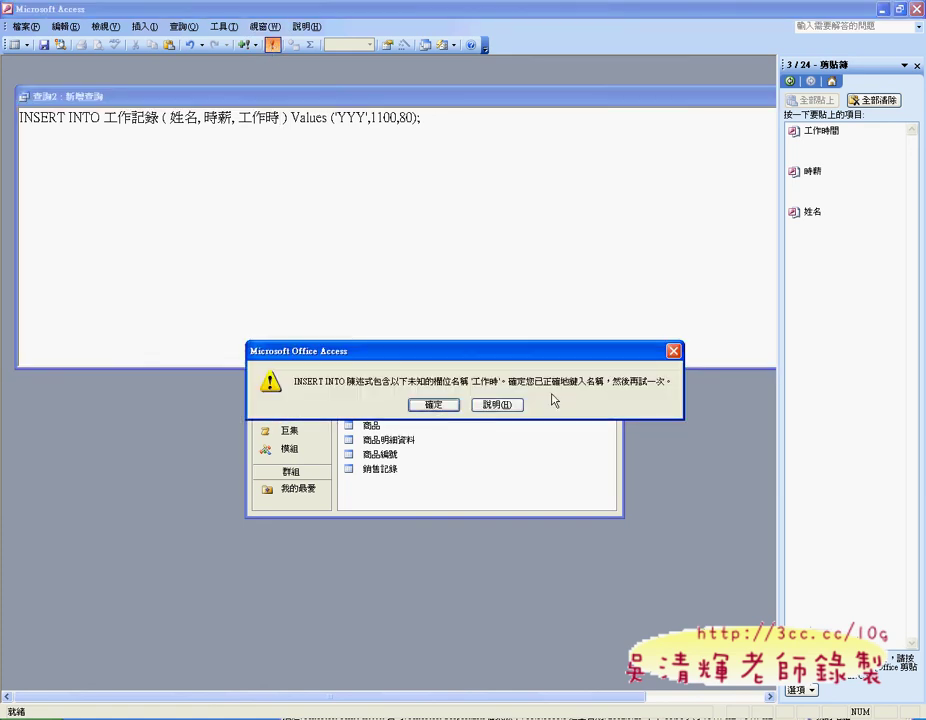
pyautogui.click(436, 405)
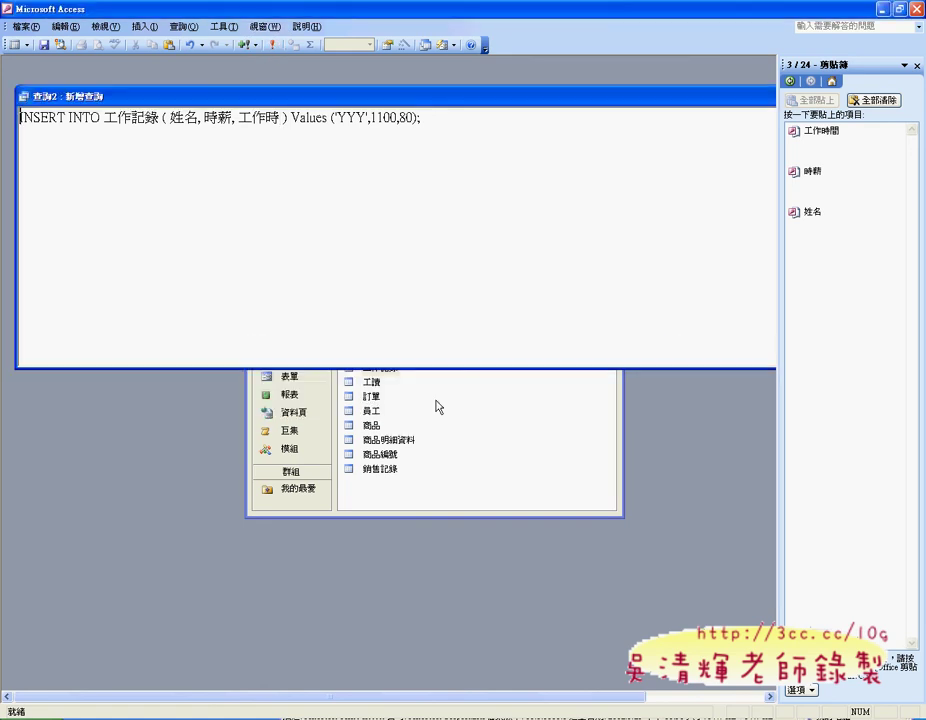
pyautogui.click(272, 45)
pyautogui.moveTo(380, 351); pyautogui.dragTo(314, 213)
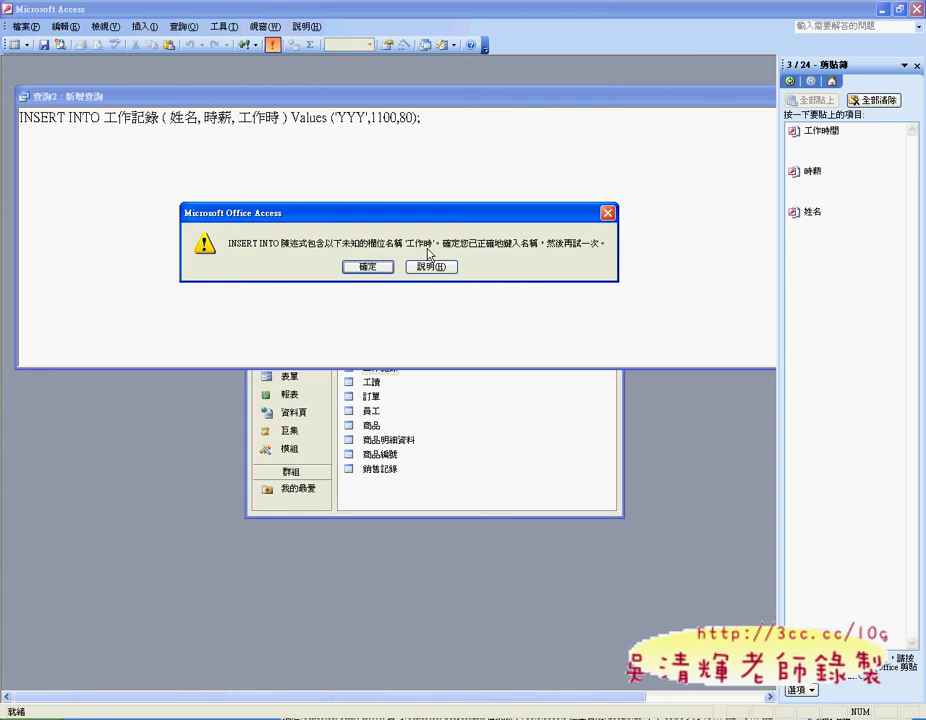
pyautogui.click(378, 266)
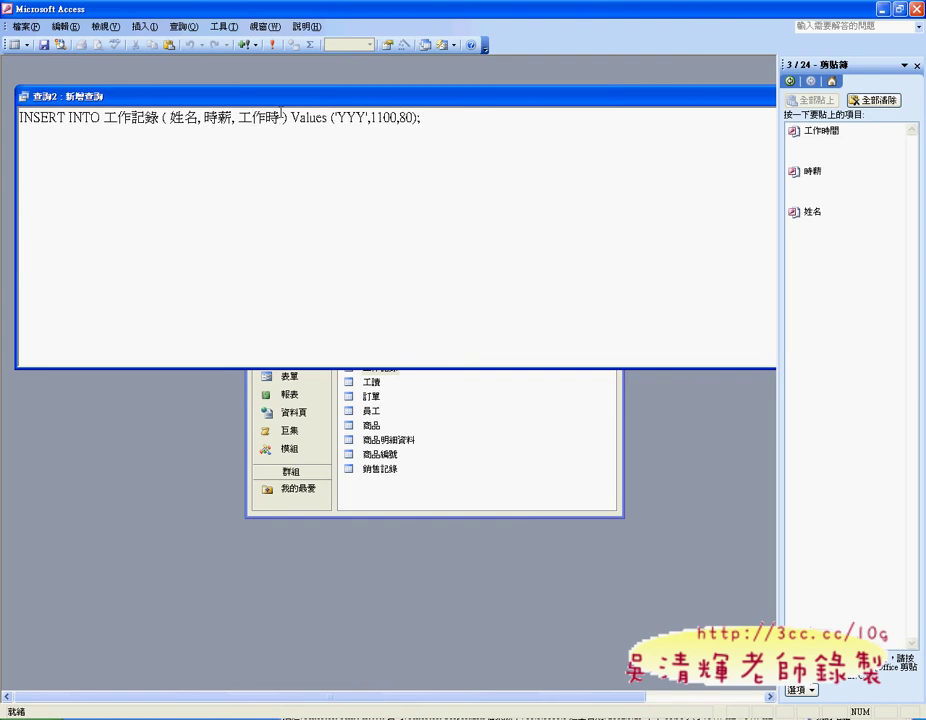
pyautogui.press('BackSpace')
pyautogui.click(482, 498)
pyautogui.doubleClick(385, 375)
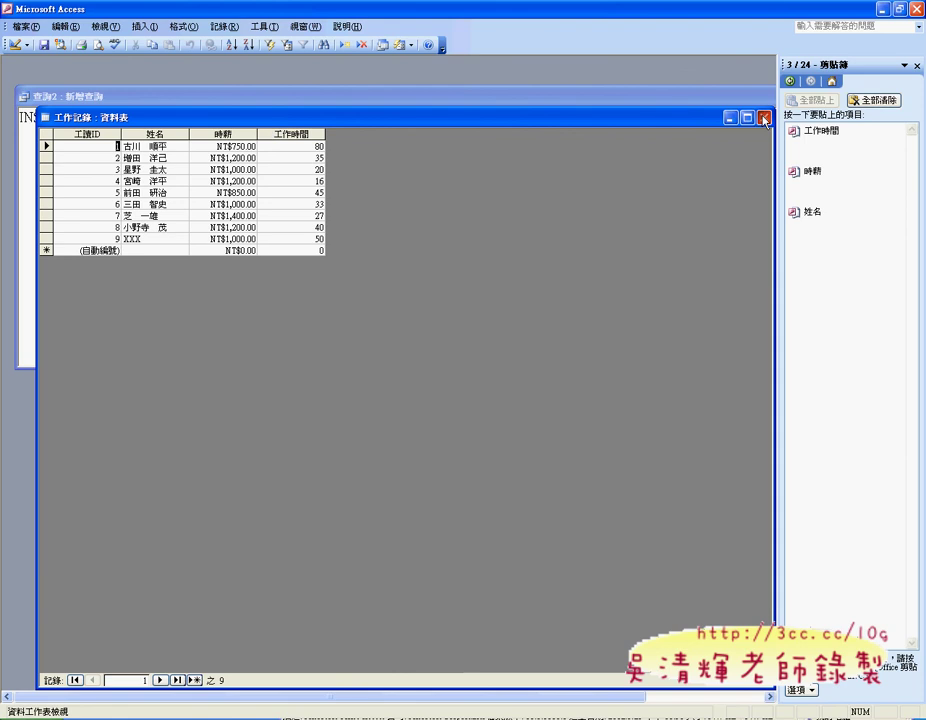
pyautogui.click(763, 118)
pyautogui.click(303, 126)
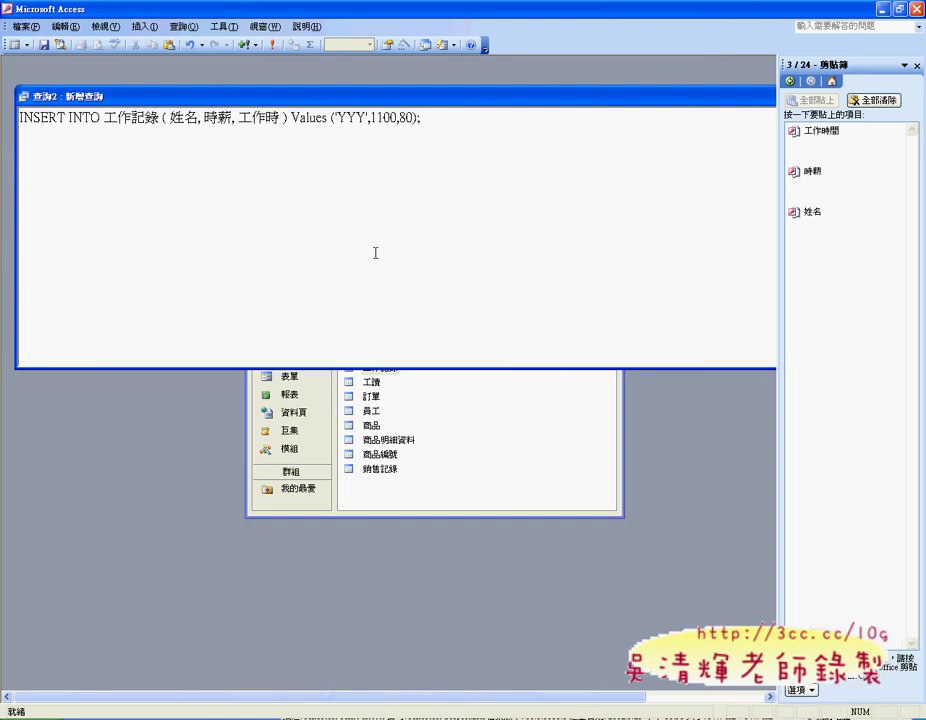
# Complete the field name 工作時間 and run the query, confirming the one-row append
pyautogui.write('ru0')
pyautogui.press('space')
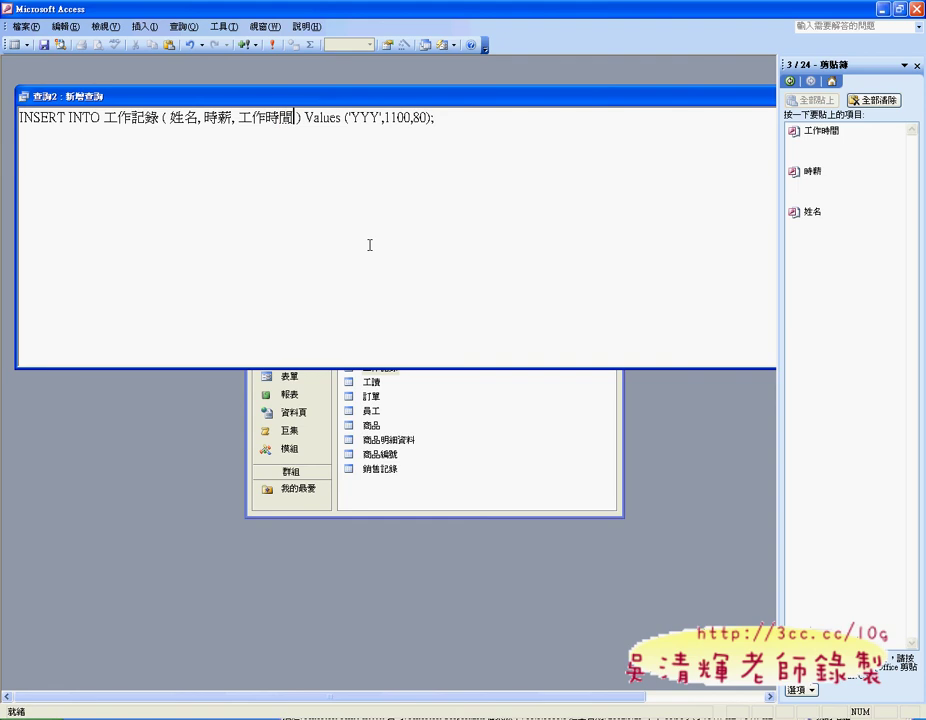
pyautogui.click(271, 44)
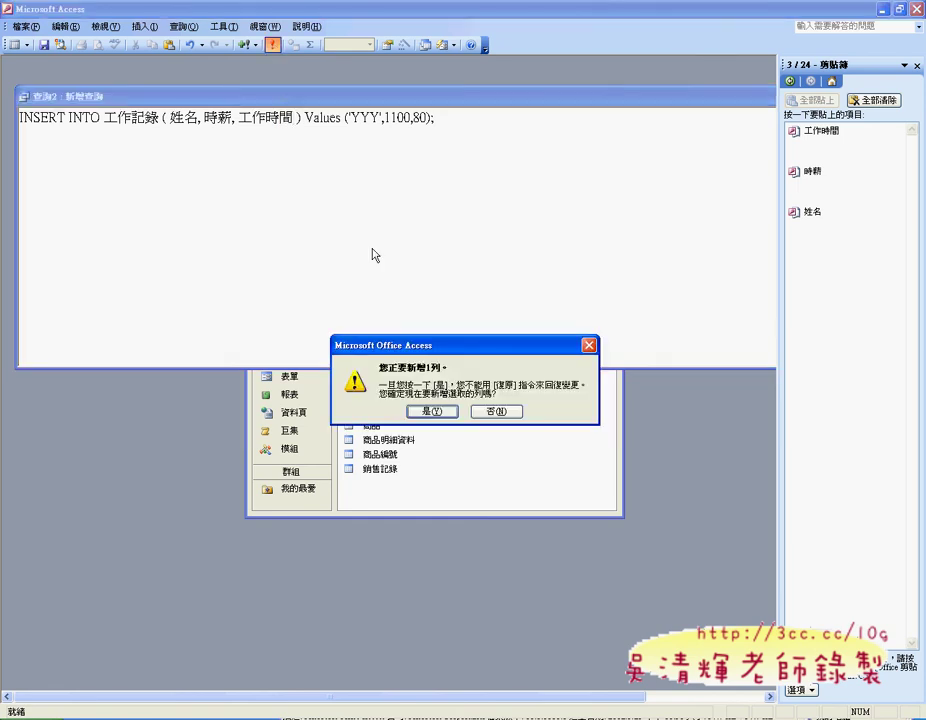
pyautogui.click(437, 411)
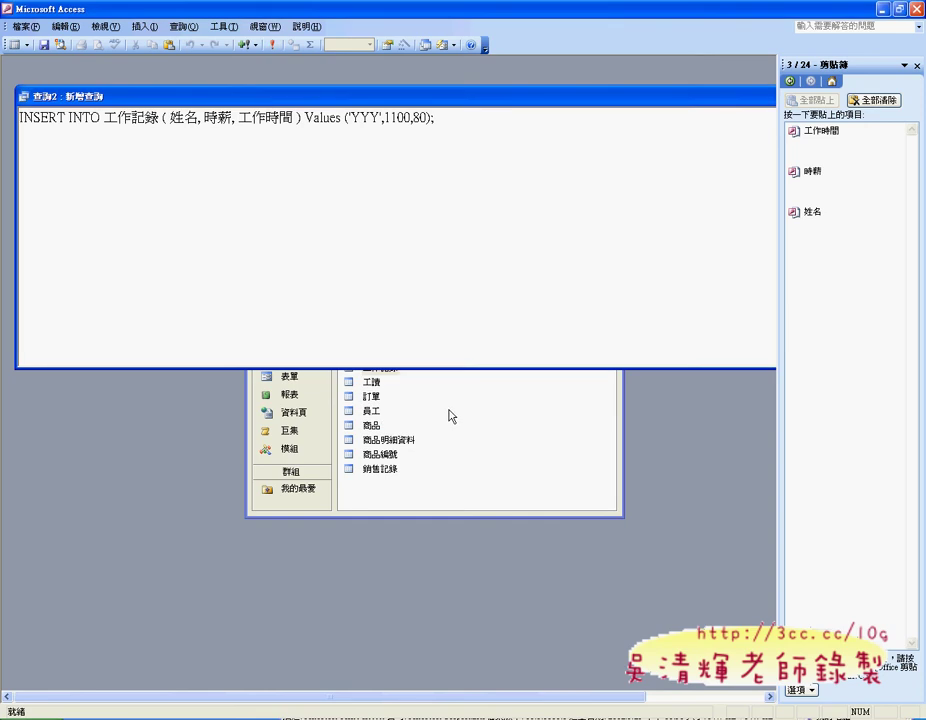
# Open 工作記錄 to check the new YYY record (1100, 80), then close the datasheet
pyautogui.click(448, 414)
pyautogui.doubleClick(381, 368)
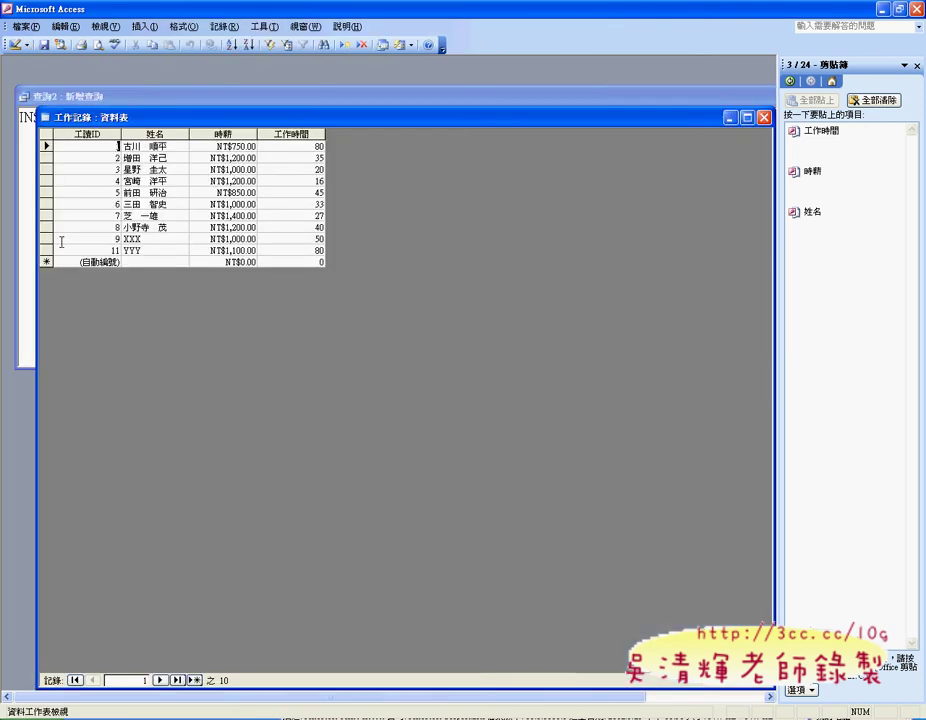
pyautogui.click(46, 250)
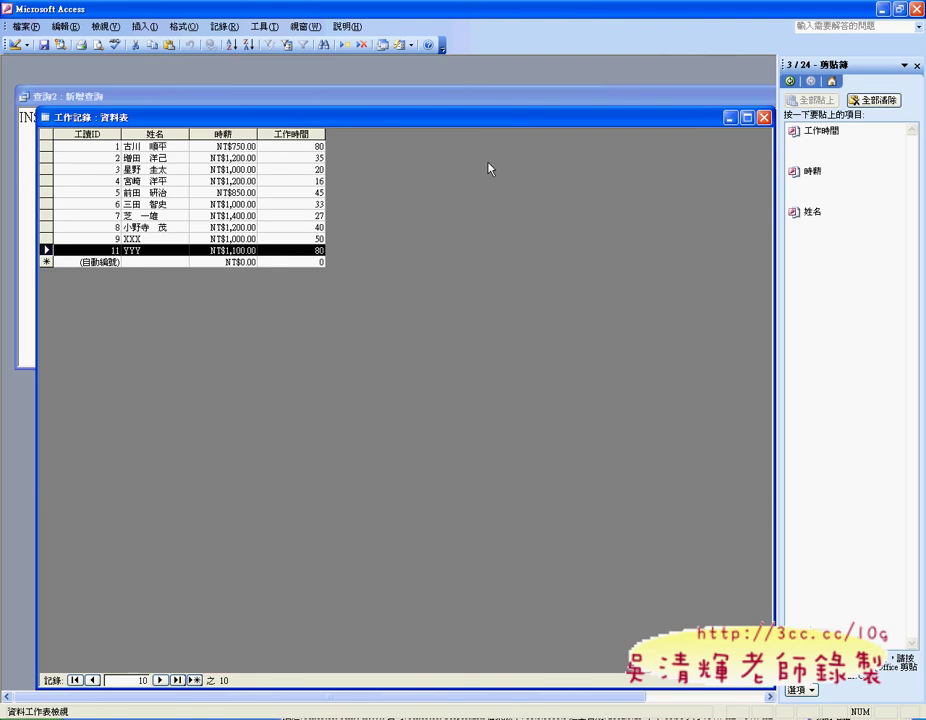
pyautogui.hotkey('ctrl', 'w')
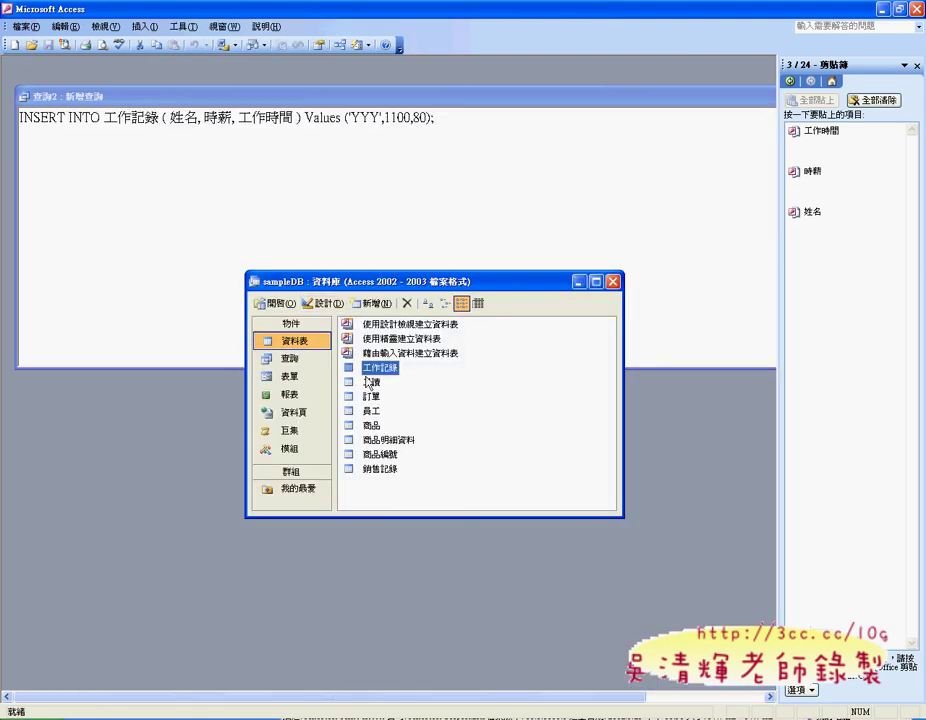
# Select the 工讀 table, return to the SQL query, then switch to the Visual Basic editor
pyautogui.doubleClick(368, 382)
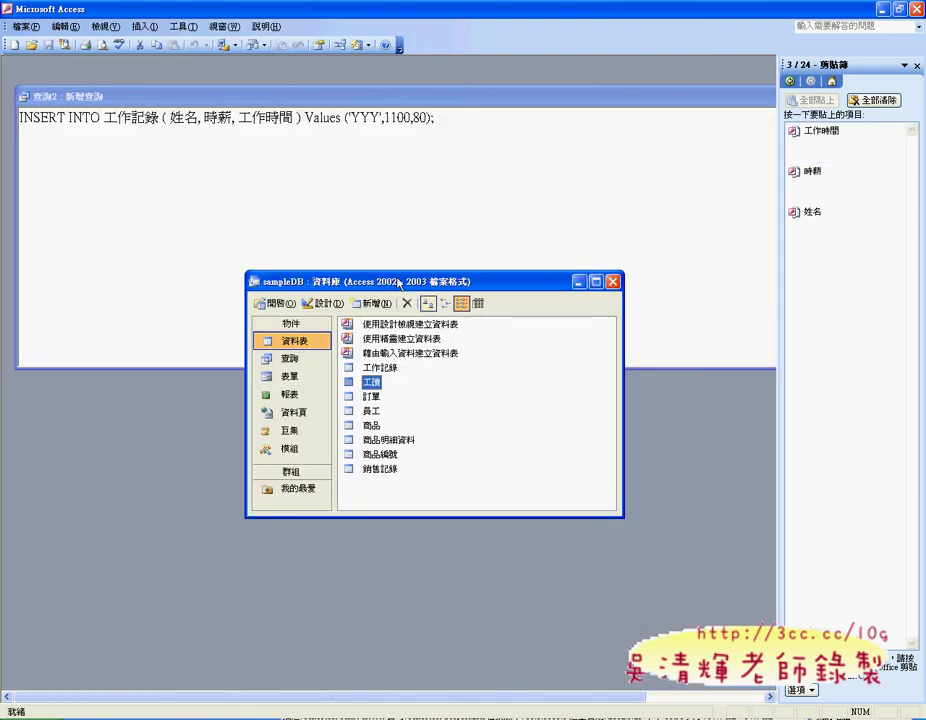
pyautogui.click(324, 176)
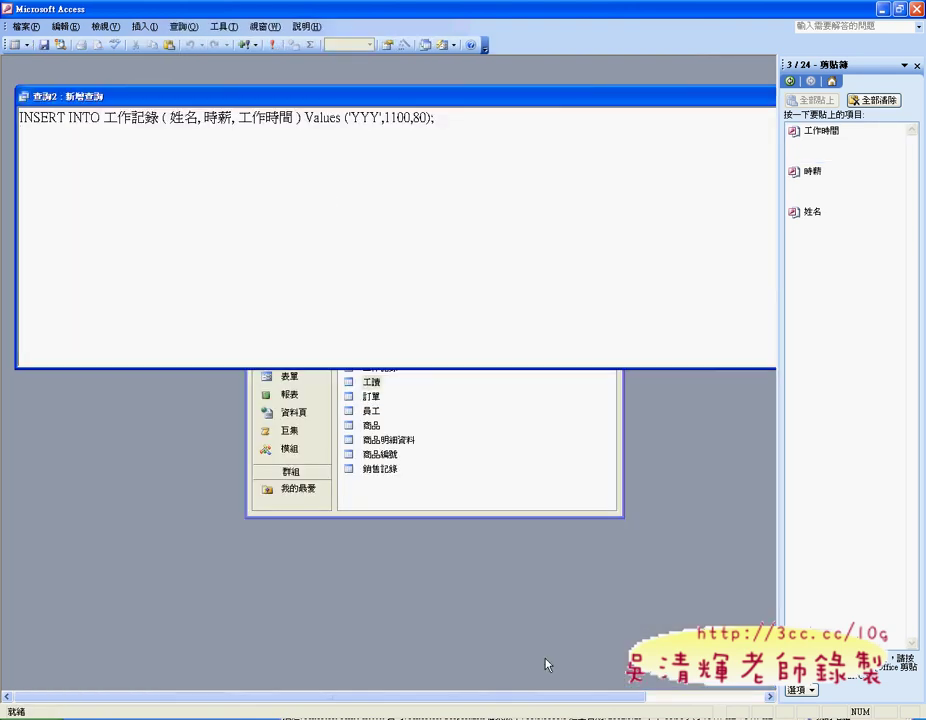
pyautogui.click(567, 711)
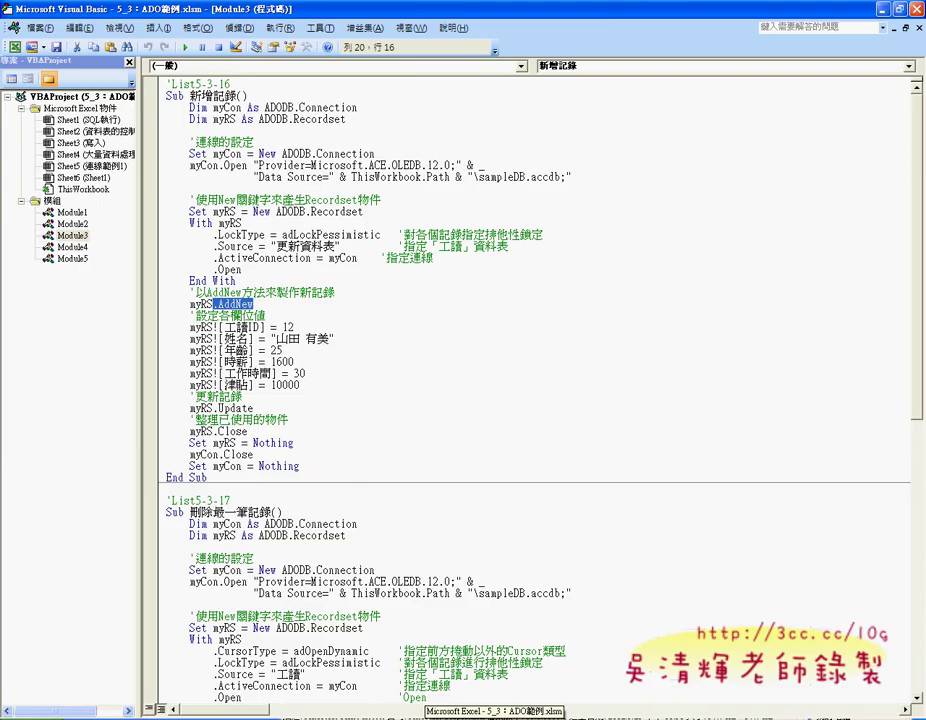
# Look over the Excel SQL執行 and 連線範例1 sheets, then return to the Access query
pyautogui.click(490, 716)
pyautogui.click(133, 696)
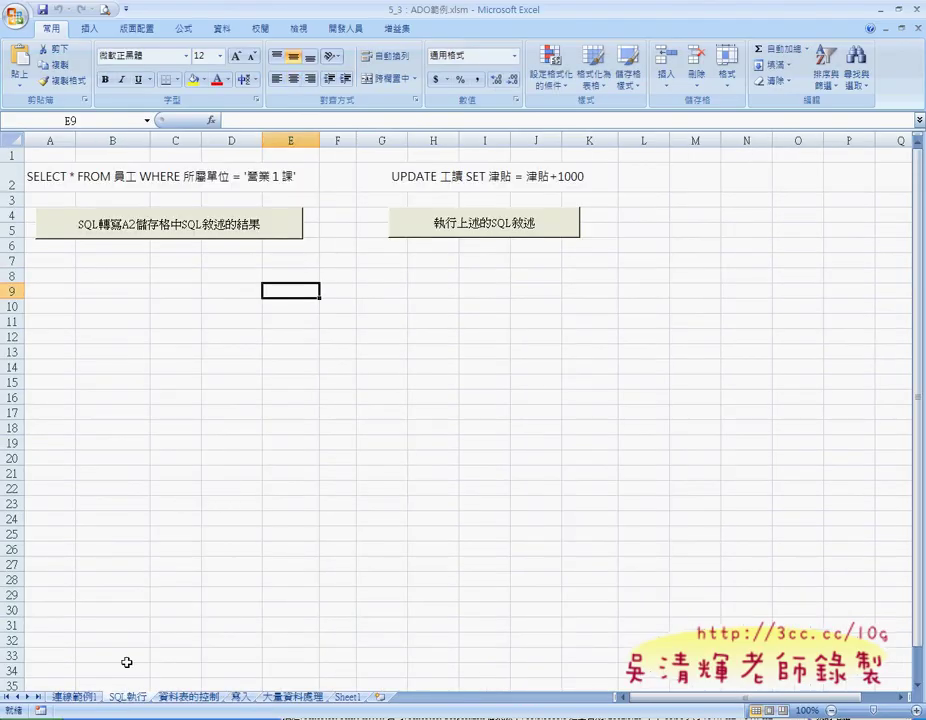
pyautogui.click(76, 696)
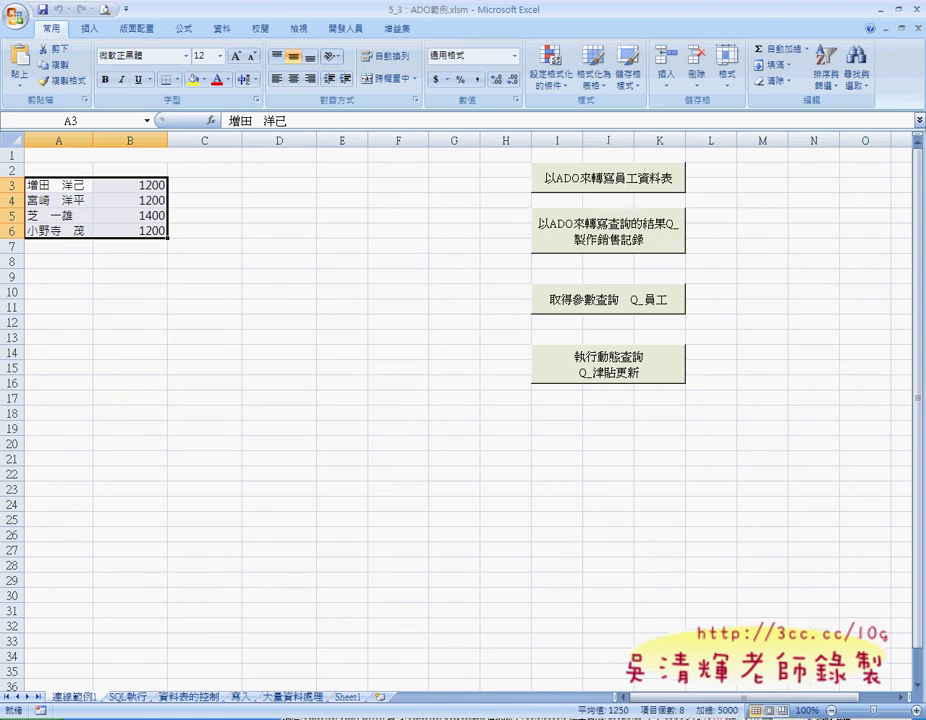
pyautogui.click(735, 716)
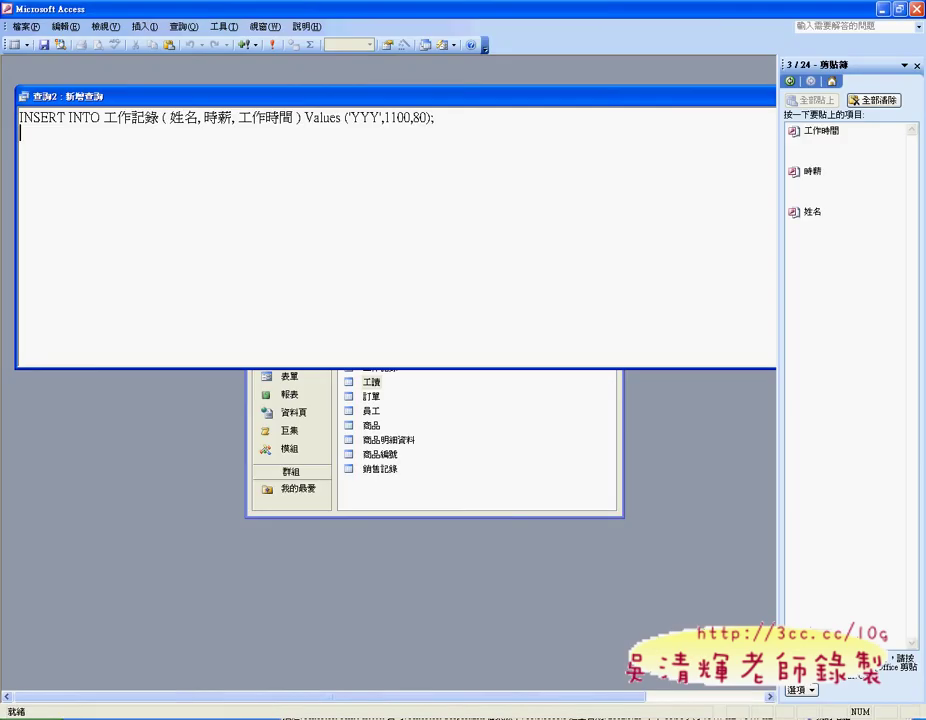
# Maximize the query window and copy the whole INSERT INTO statement
pyautogui.moveTo(645, 97); pyautogui.dragTo(731, 122)
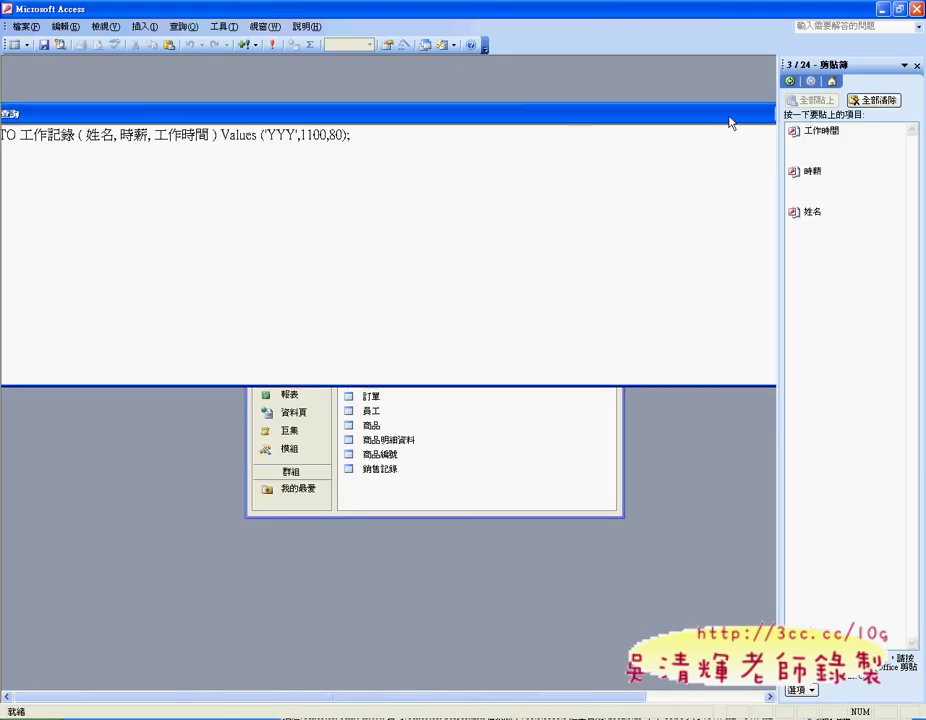
pyautogui.doubleClick(731, 120)
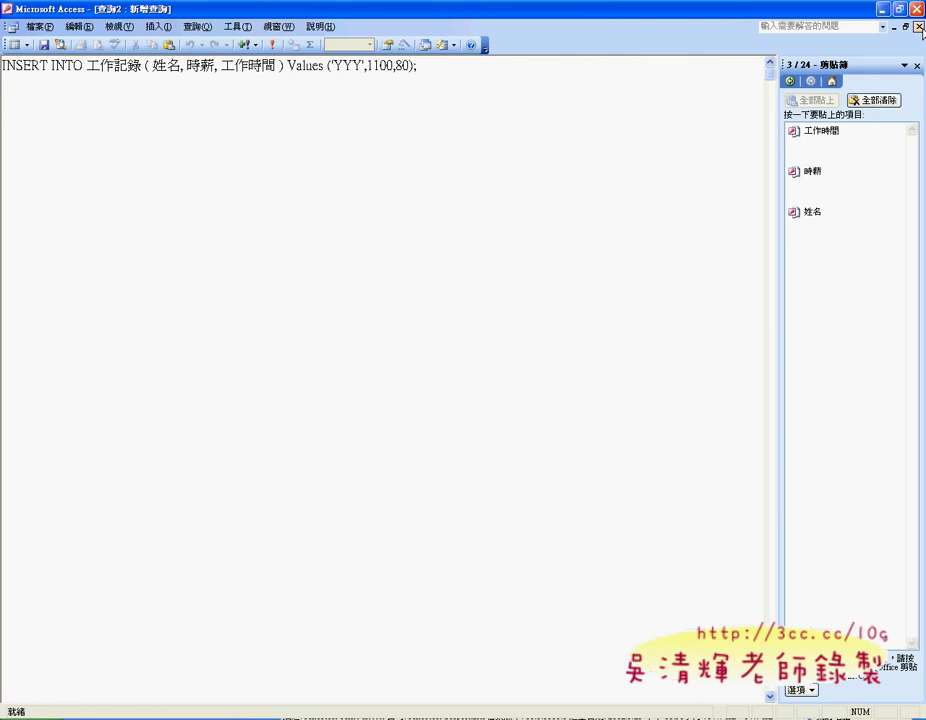
pyautogui.click(919, 27)
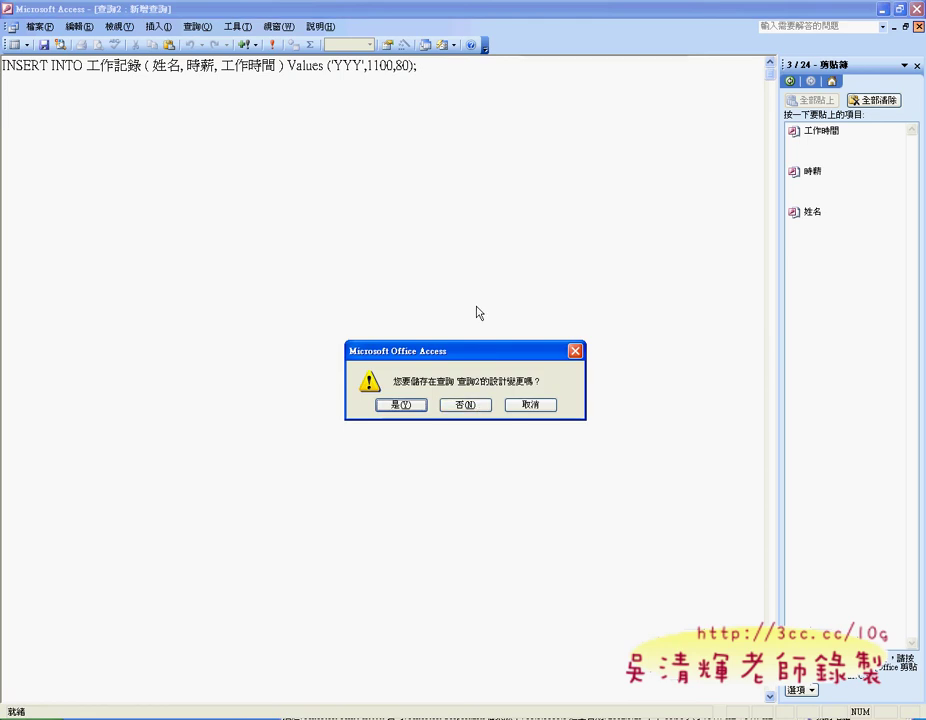
pyautogui.press('Escape')
pyautogui.moveTo(420, 65); pyautogui.dragTo(2, 65)
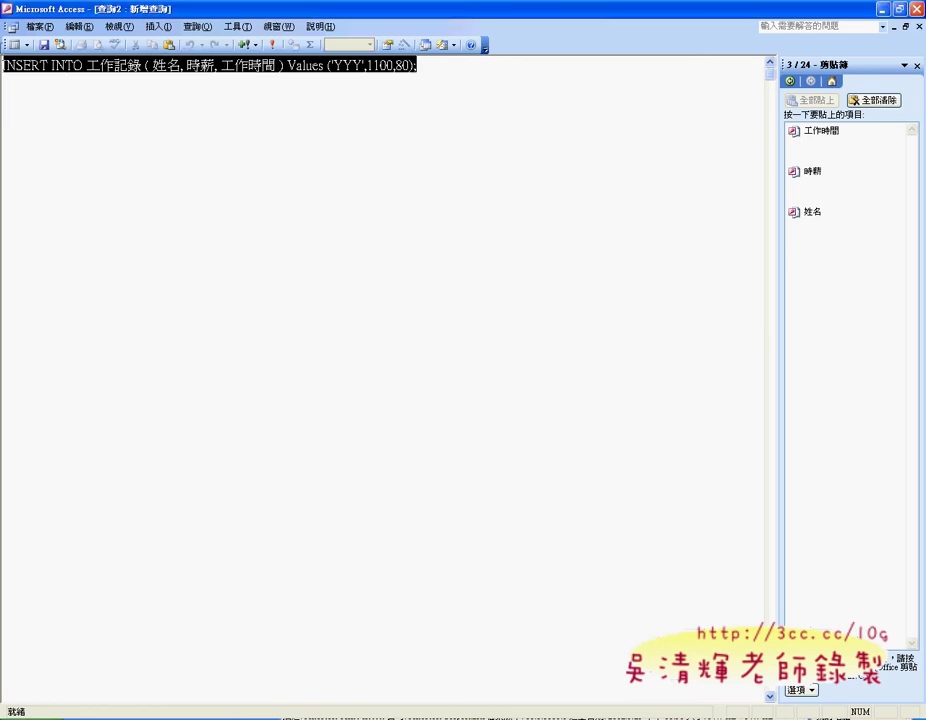
pyautogui.rightClick(99, 67)
pyautogui.click(129, 93)
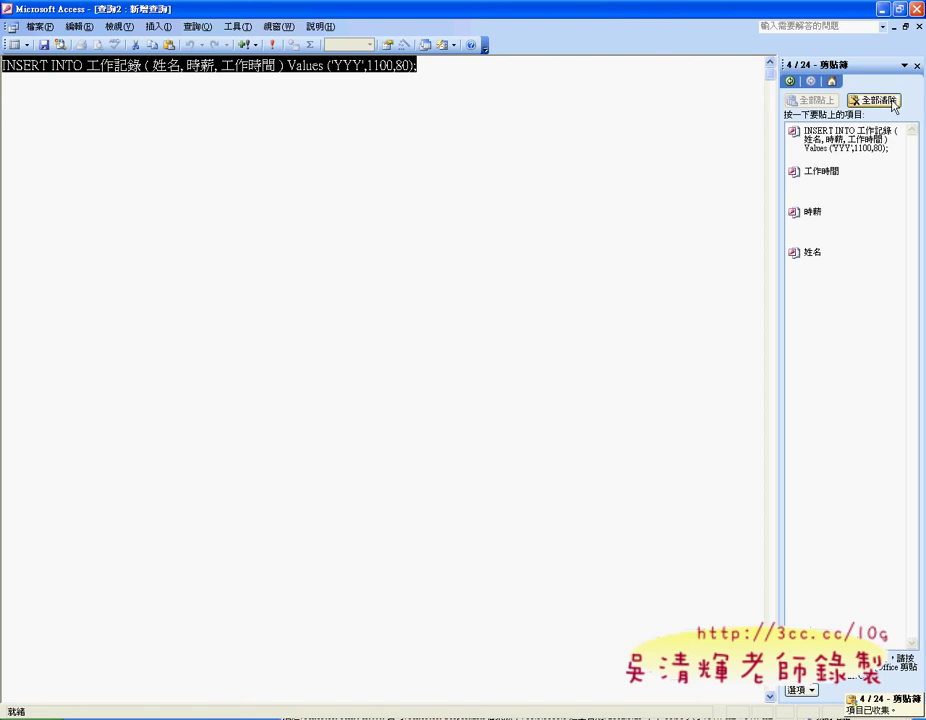
# Discard the old query unsaved and paste the statement into a new design-view query's SQL
pyautogui.click(919, 27)
pyautogui.click(465, 404)
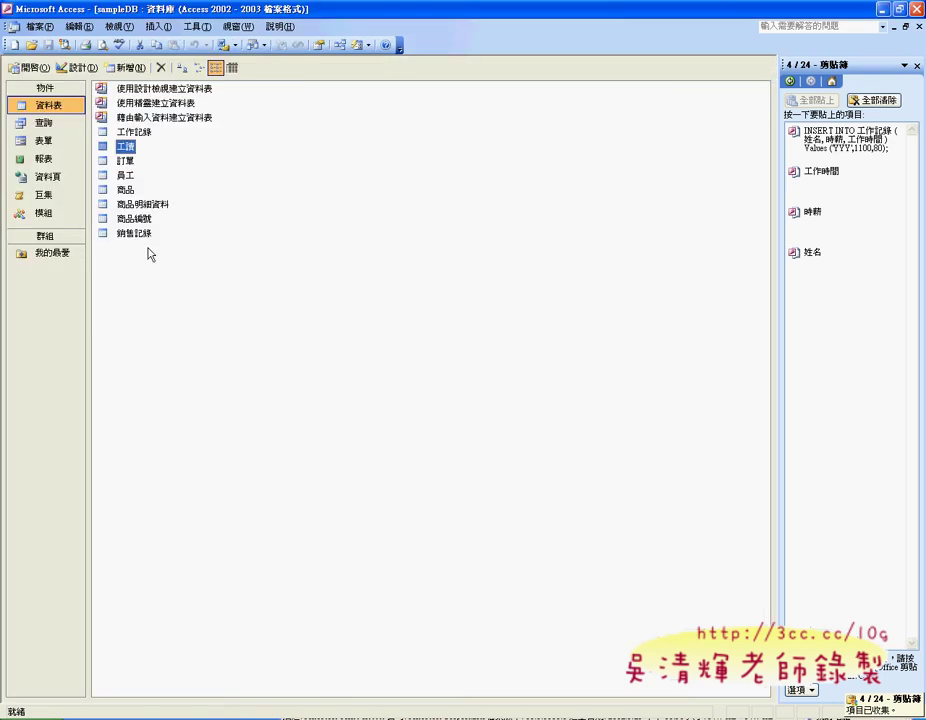
pyautogui.click(42, 124)
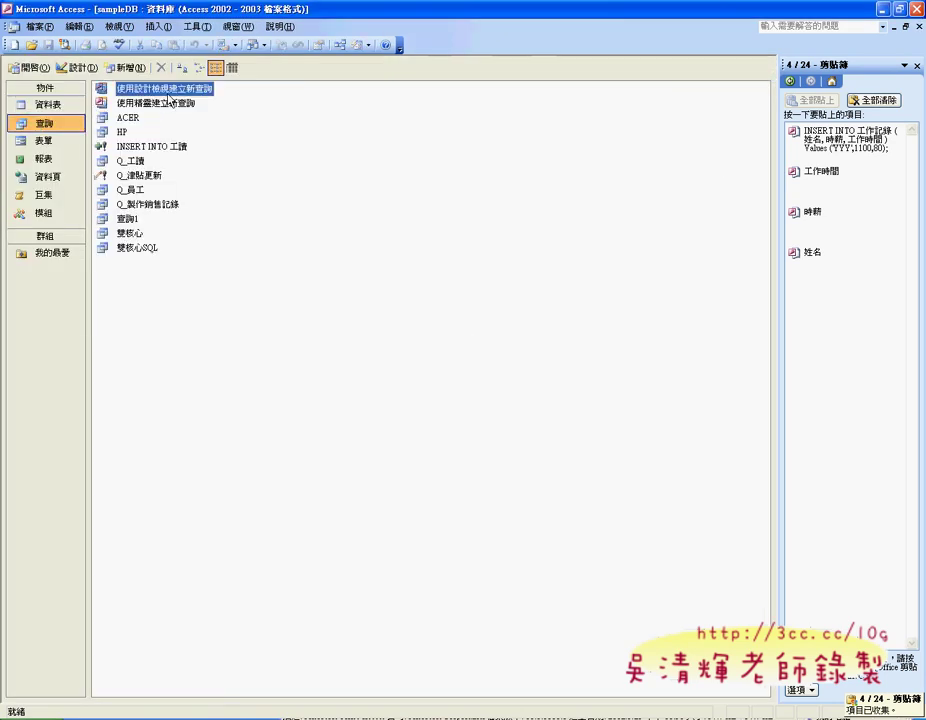
pyautogui.doubleClick(125, 88)
pyautogui.click(557, 236)
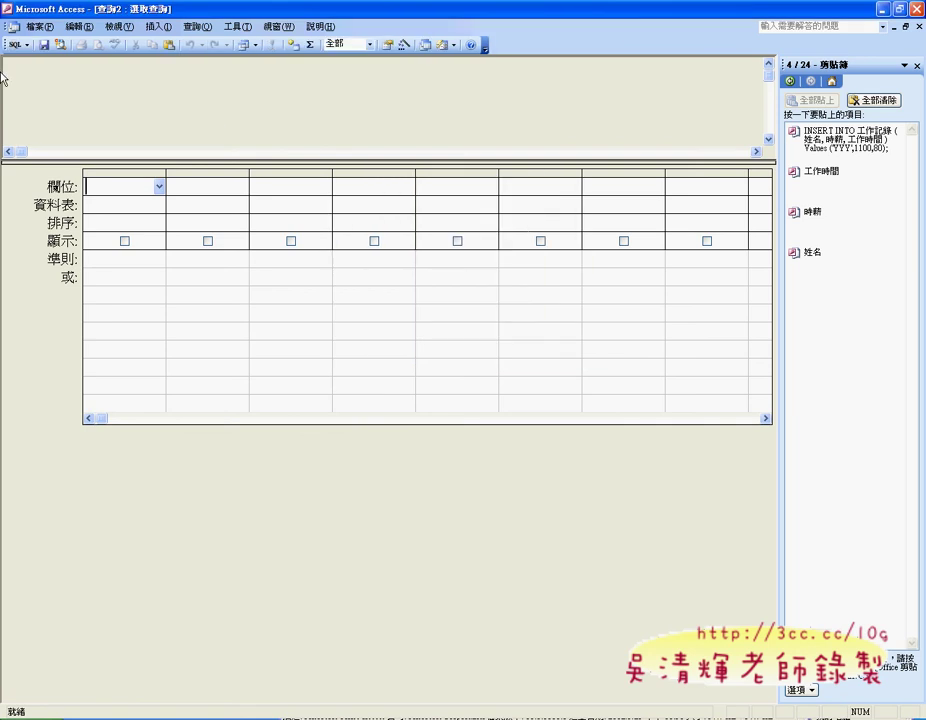
pyautogui.click(14, 44)
pyautogui.rightClick(31, 66)
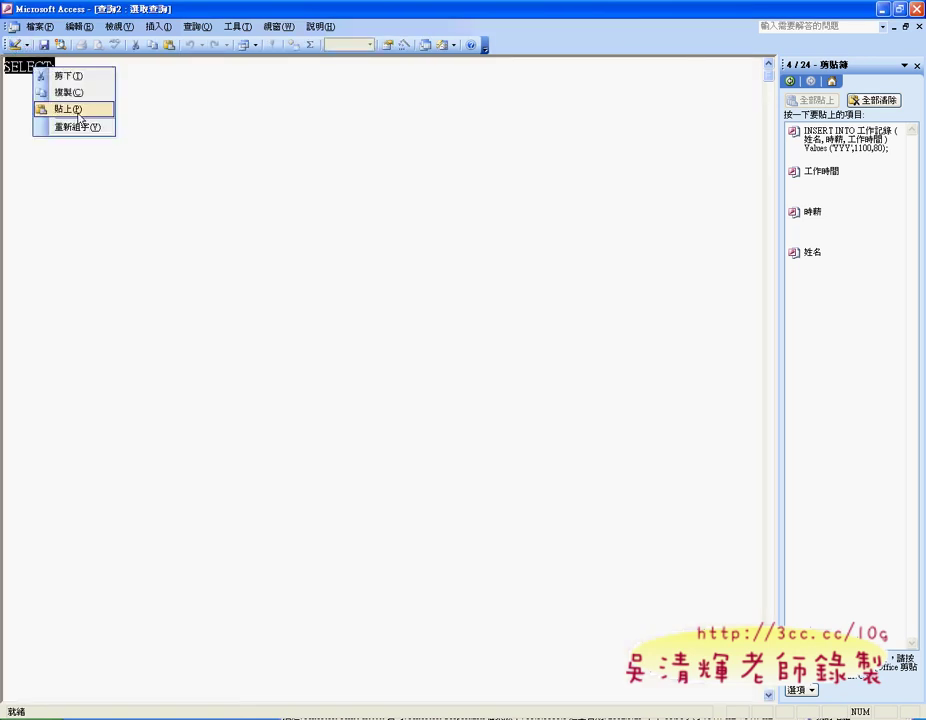
pyautogui.click(62, 107)
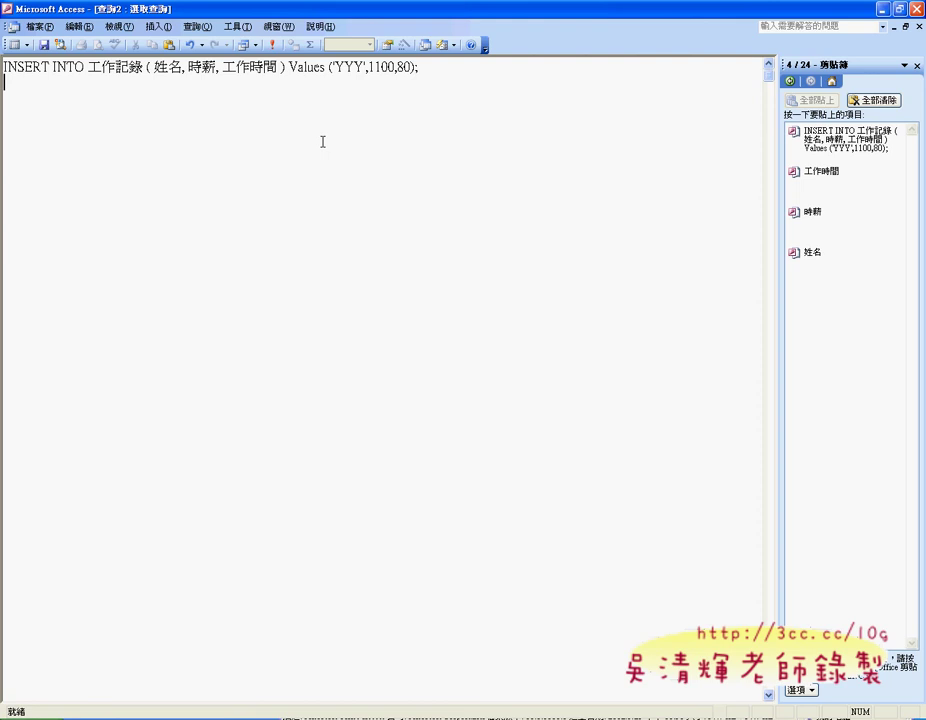